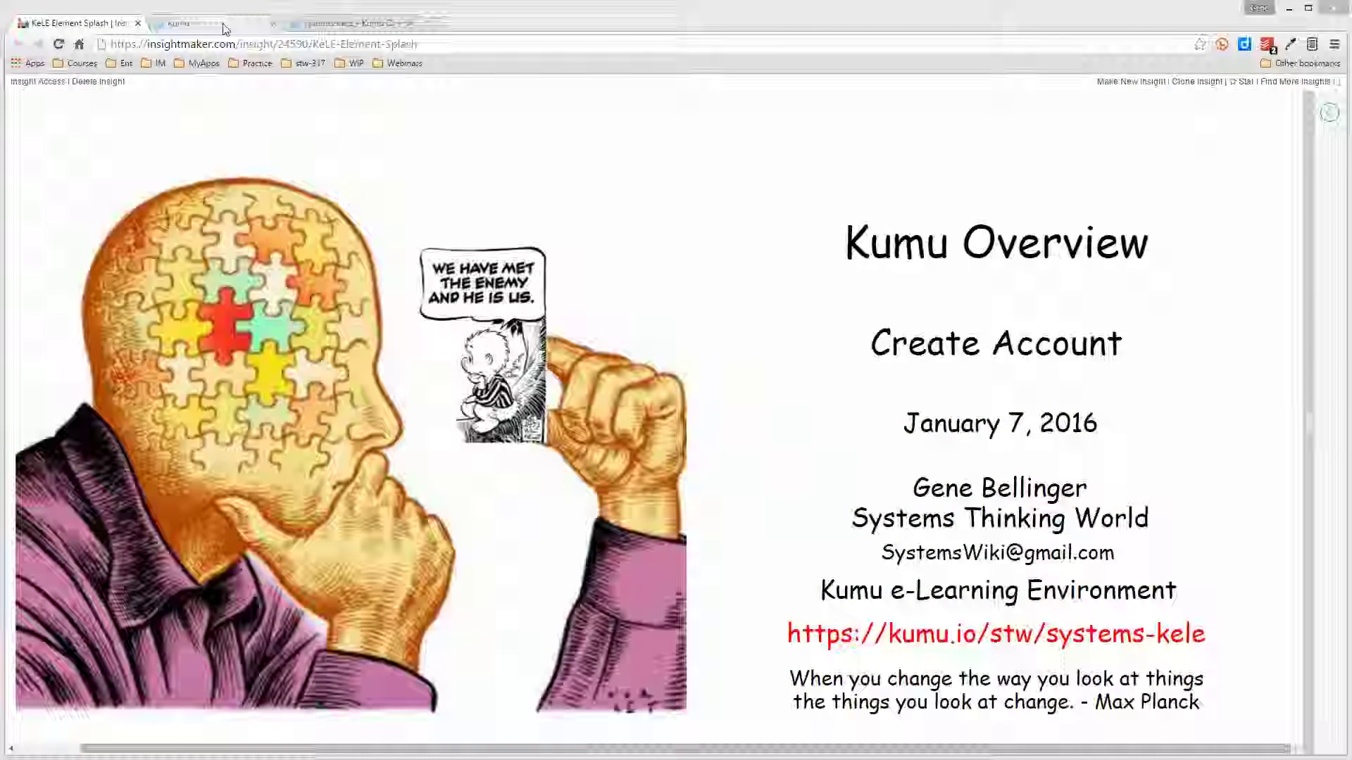
# Step: Switch from the Insight Maker 'Kumu Overview' splash to the kumu.io browser tab
pyautogui.click(221, 27)
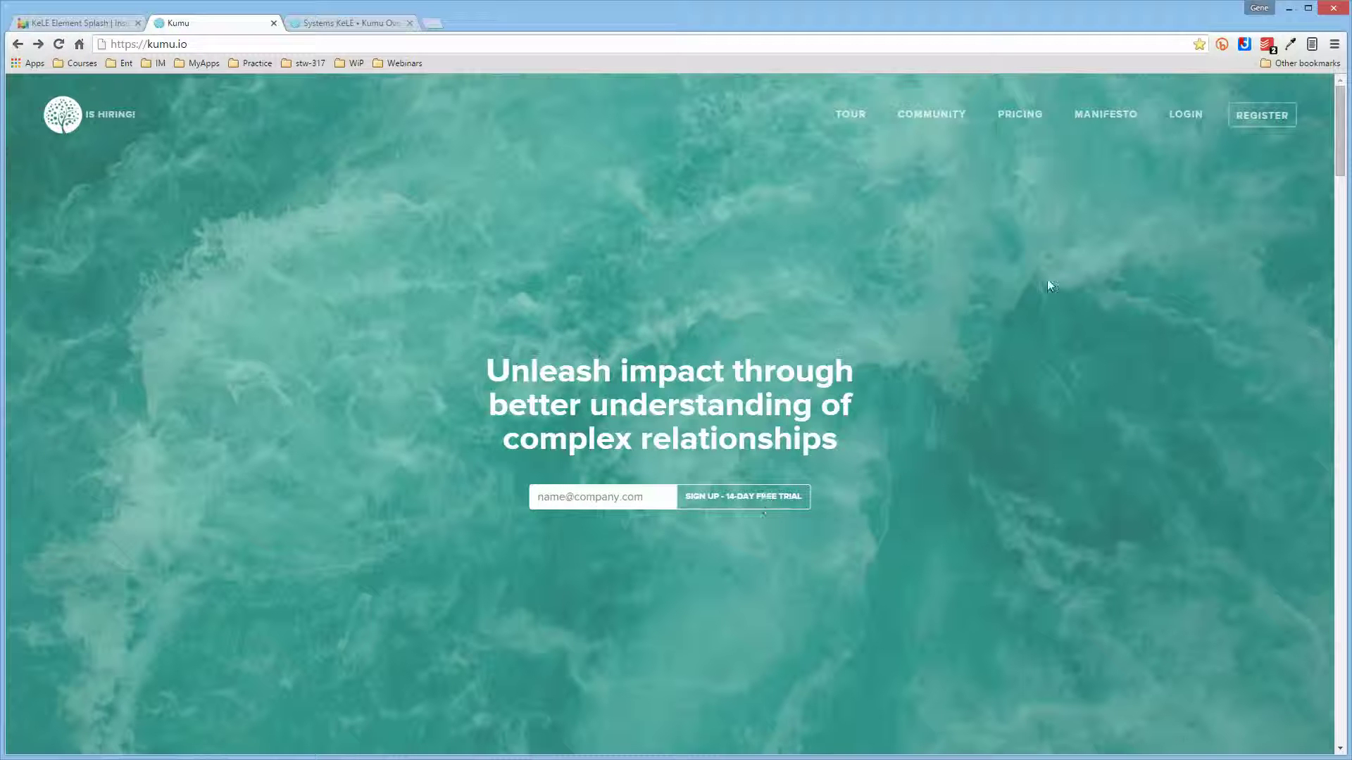
# Step: Go to the kumu.io/register page to start creating a Kumu account
pyautogui.click(1260, 117)
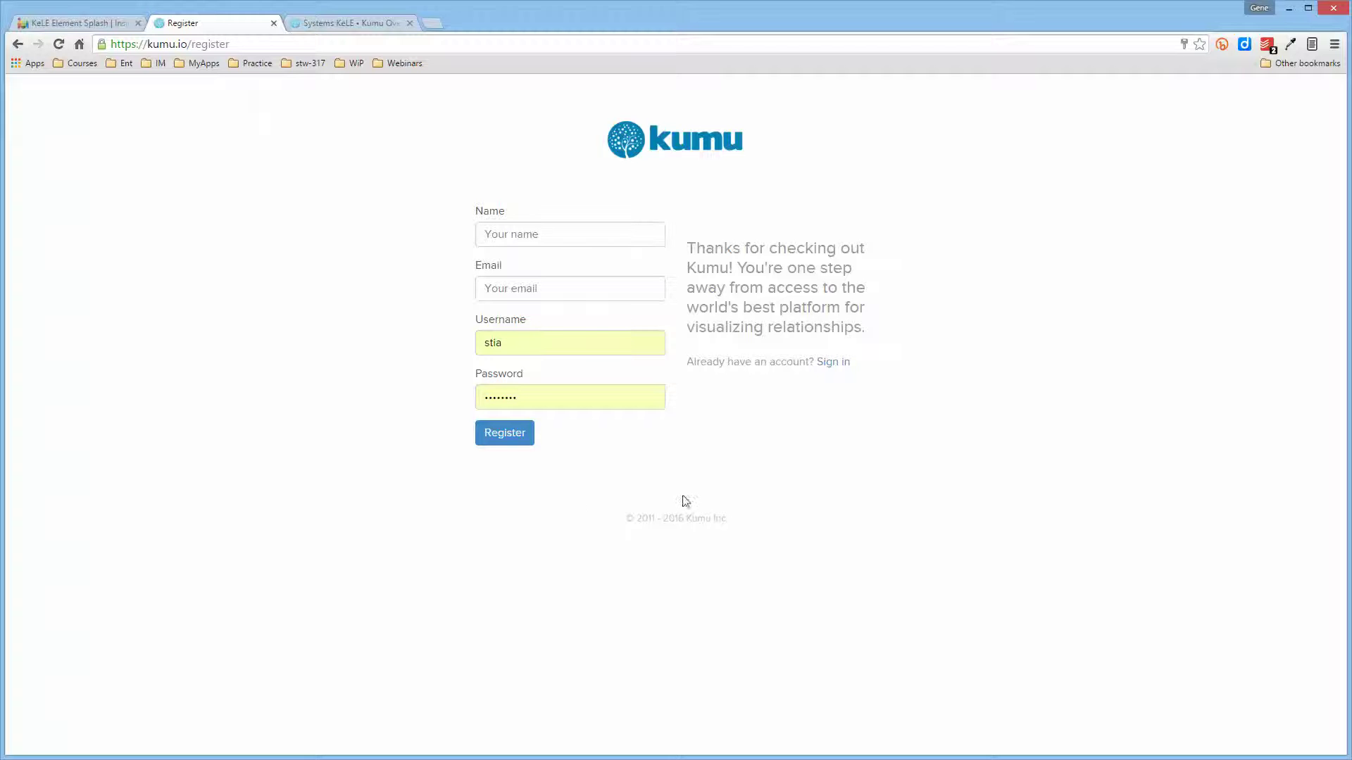
# Step: Go back to the home page and log in with the autofilled credentials
pyautogui.click(18, 43)
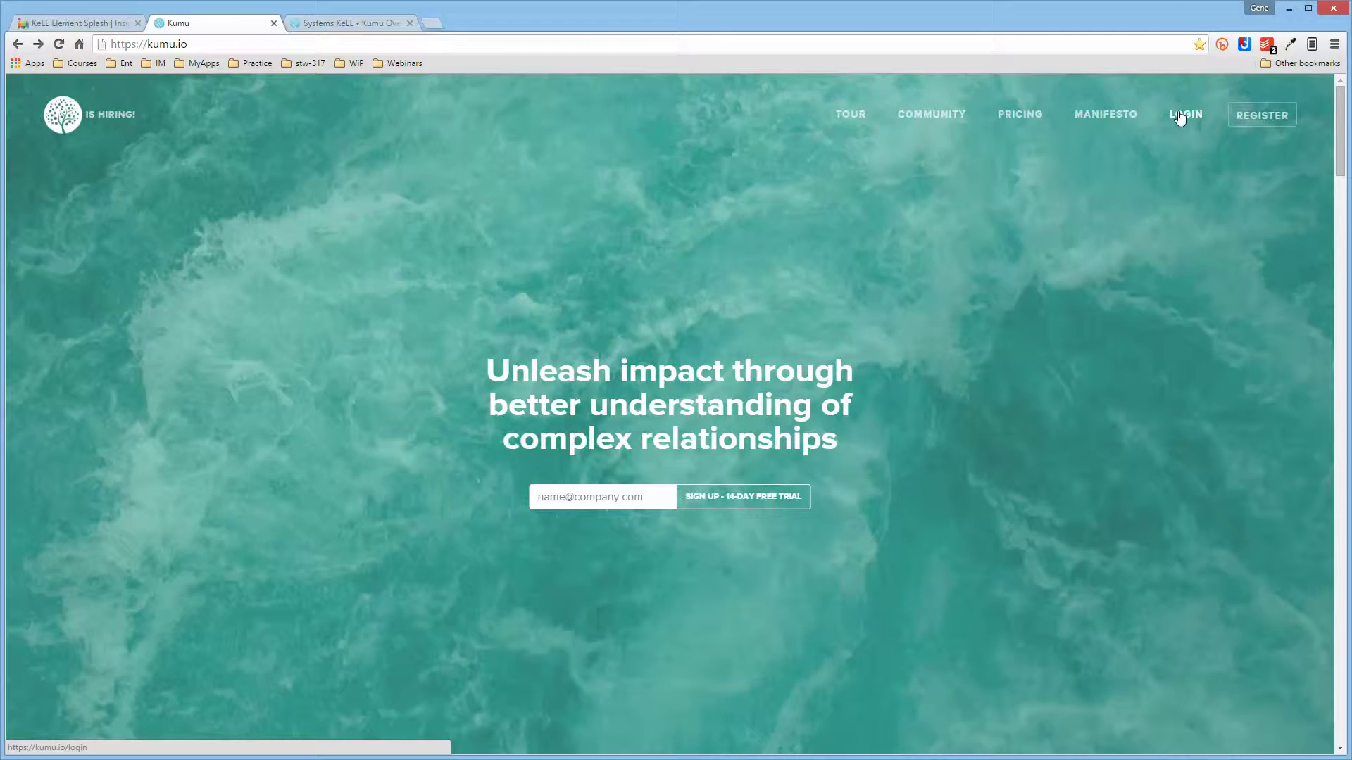
pyautogui.click(1180, 116)
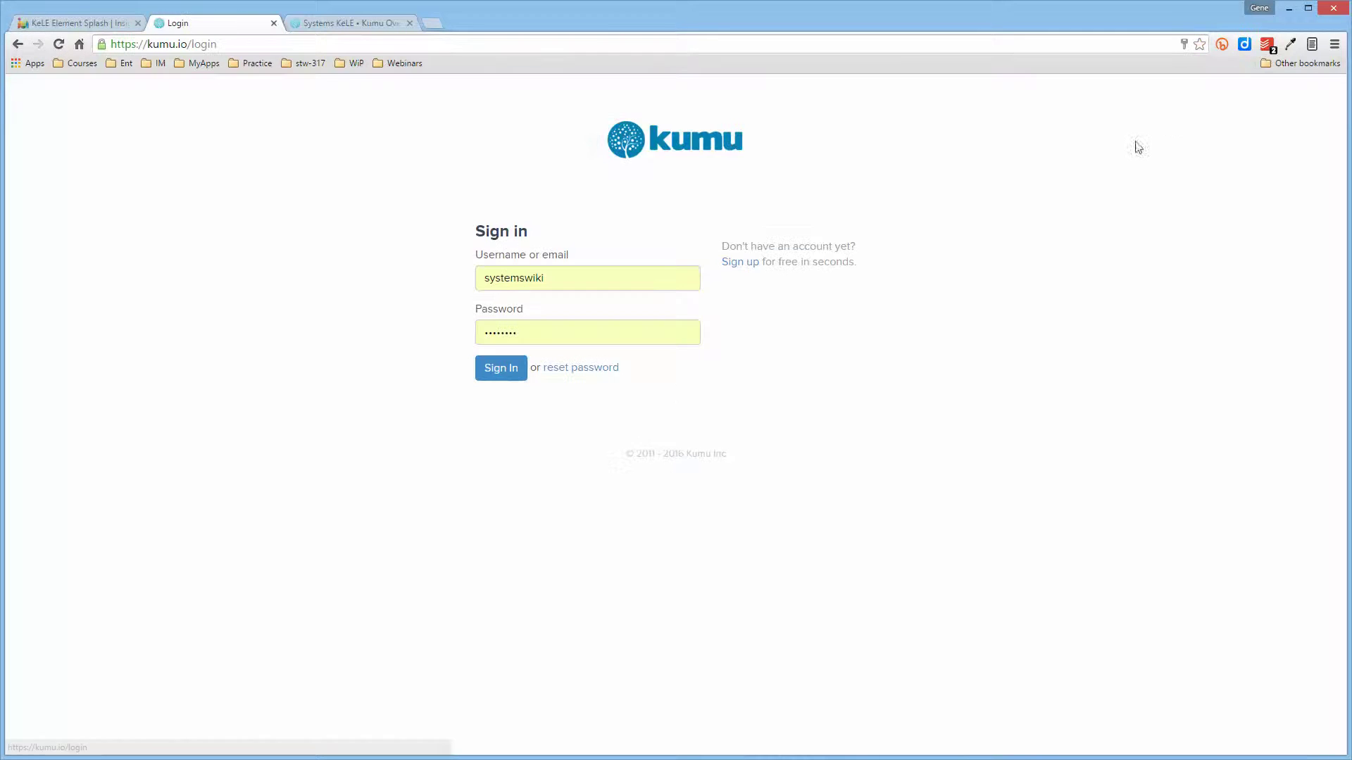
pyautogui.click(510, 374)
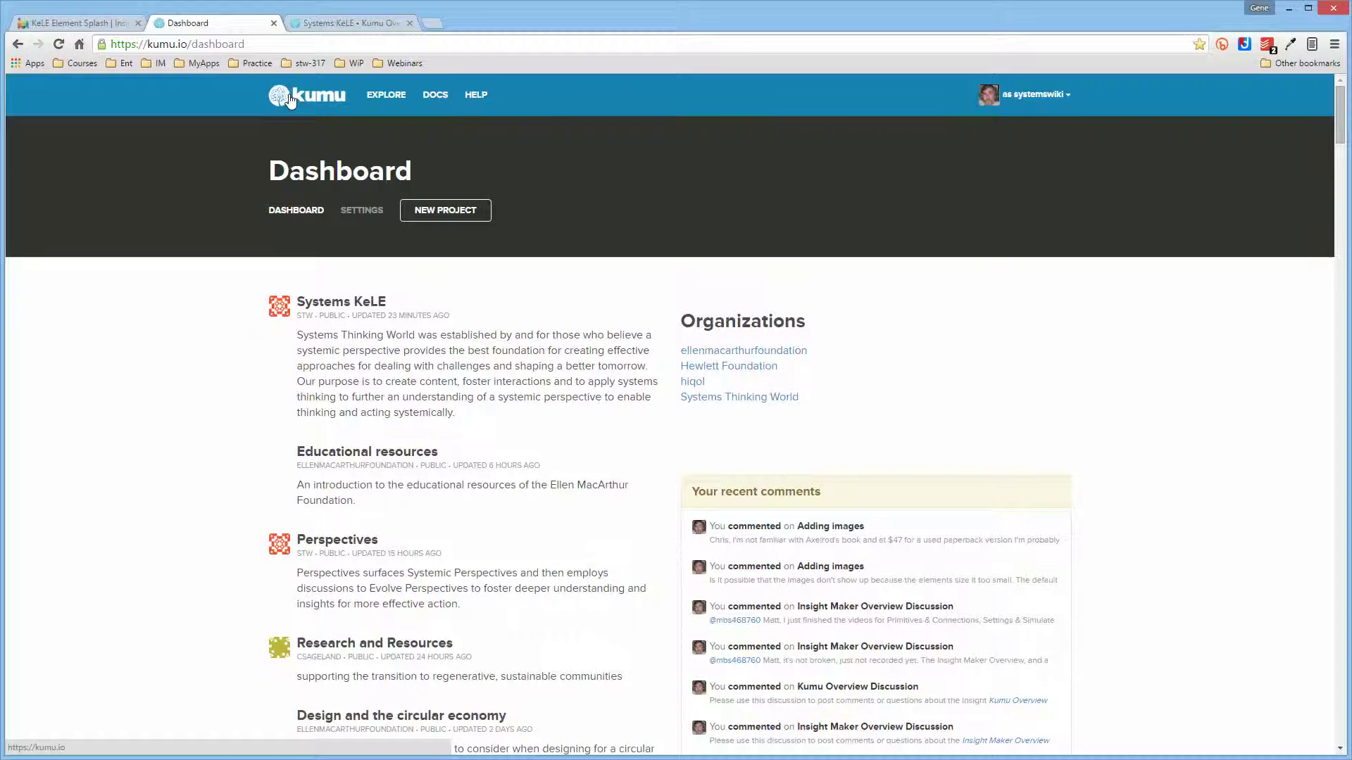
pyautogui.click(381, 97)
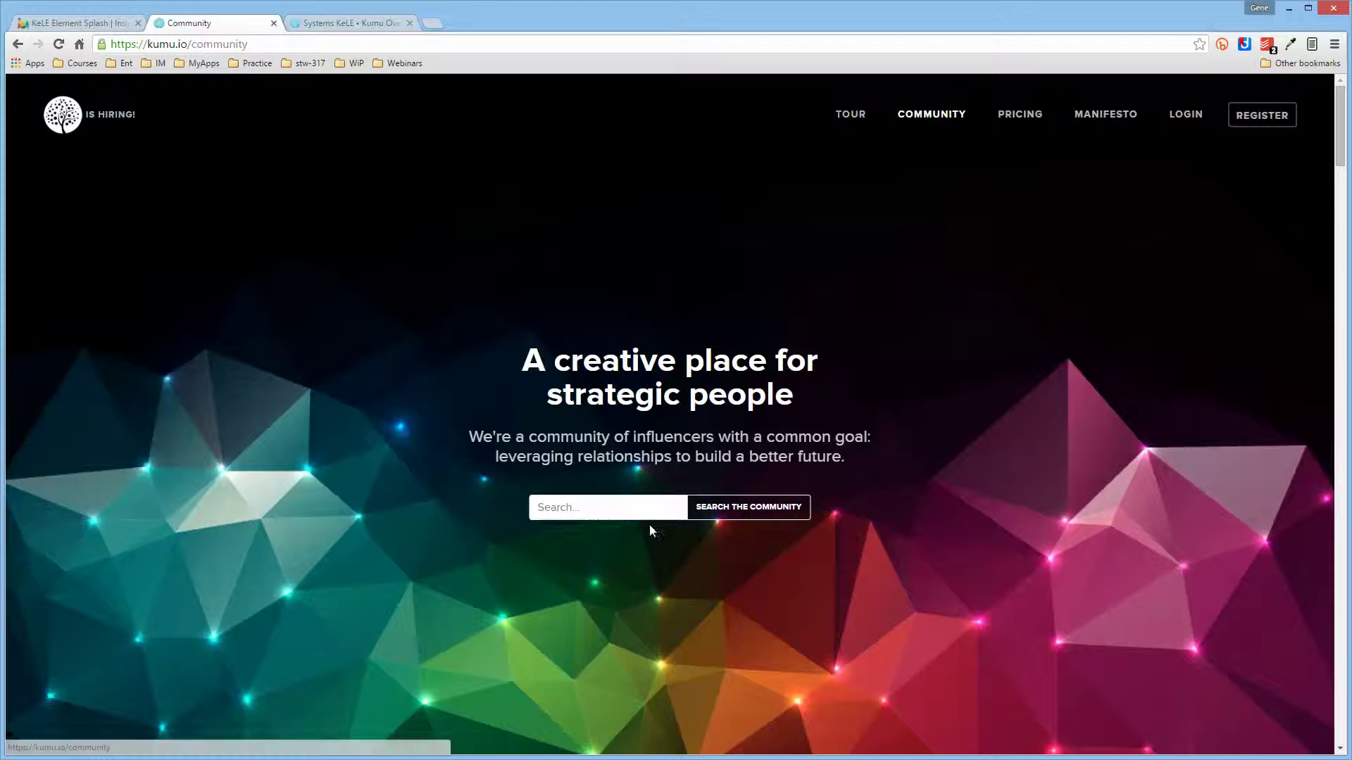
pyautogui.click(27, 47)
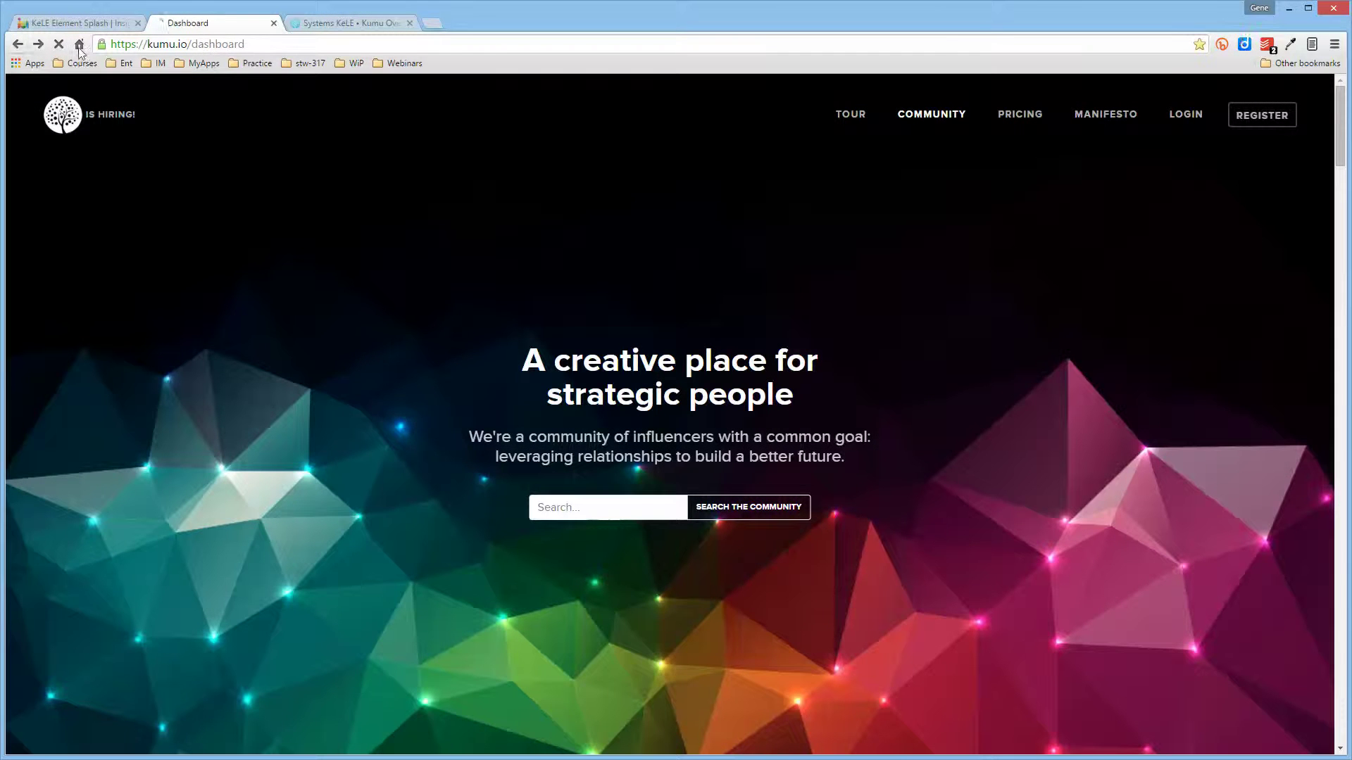
pyautogui.click(435, 95)
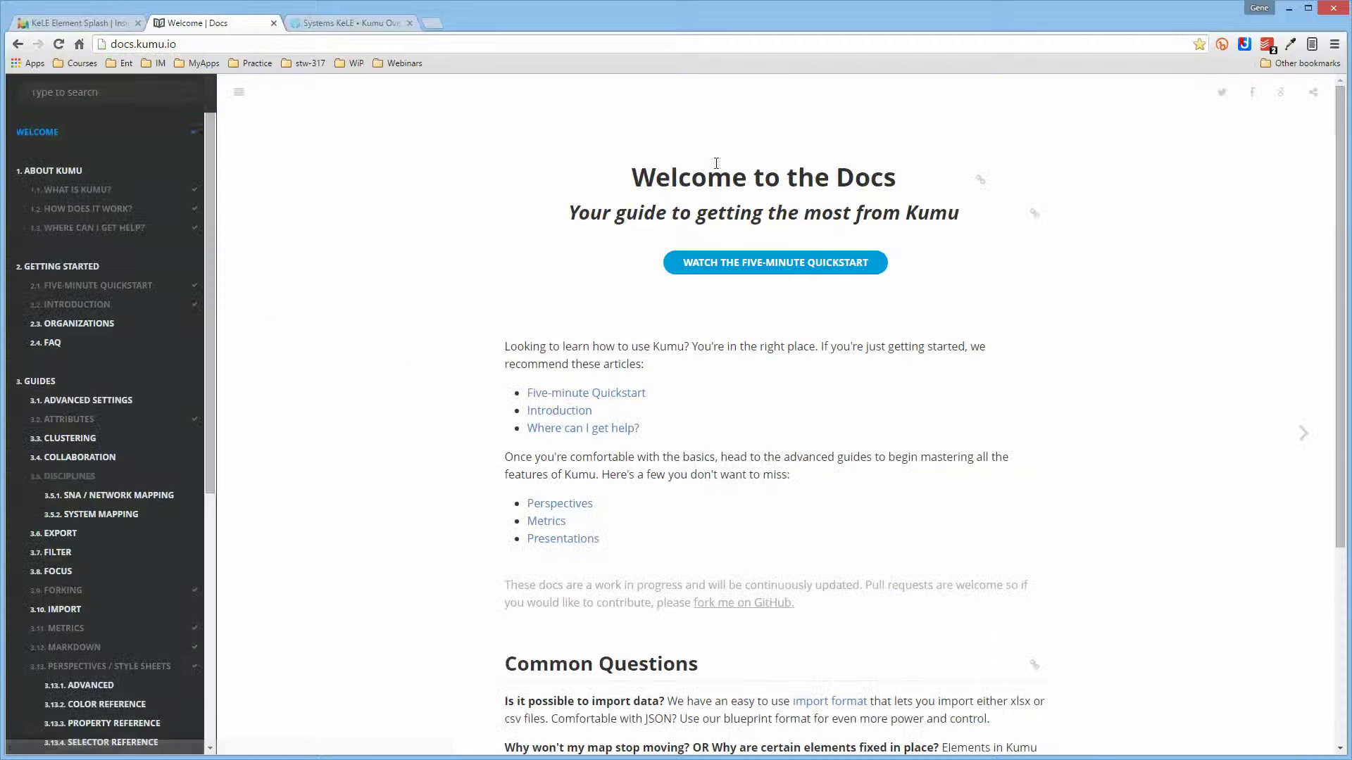
pyautogui.moveTo(209, 172)
pyautogui.mouseDown()
pyautogui.moveTo(214, 363)
pyautogui.moveTo(212, 178)
pyautogui.mouseUp()
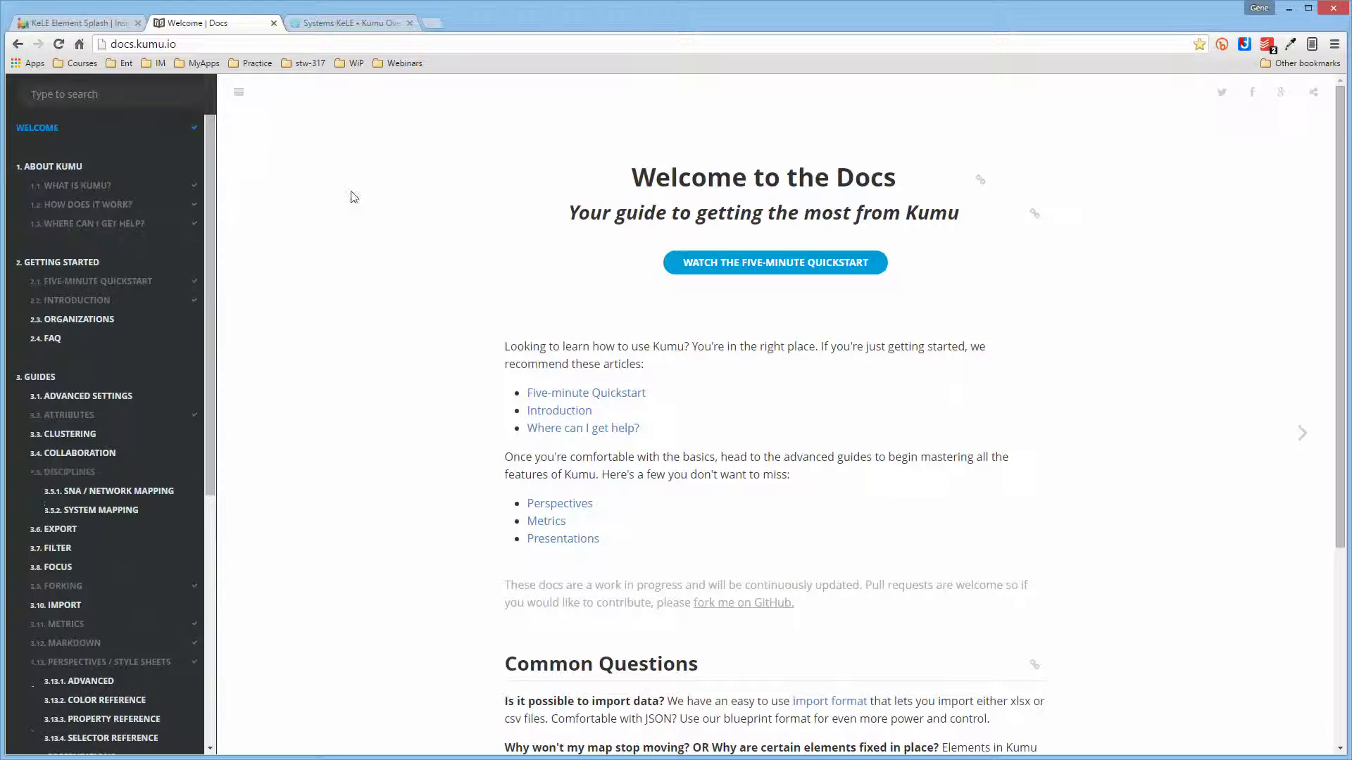
pyautogui.click(19, 44)
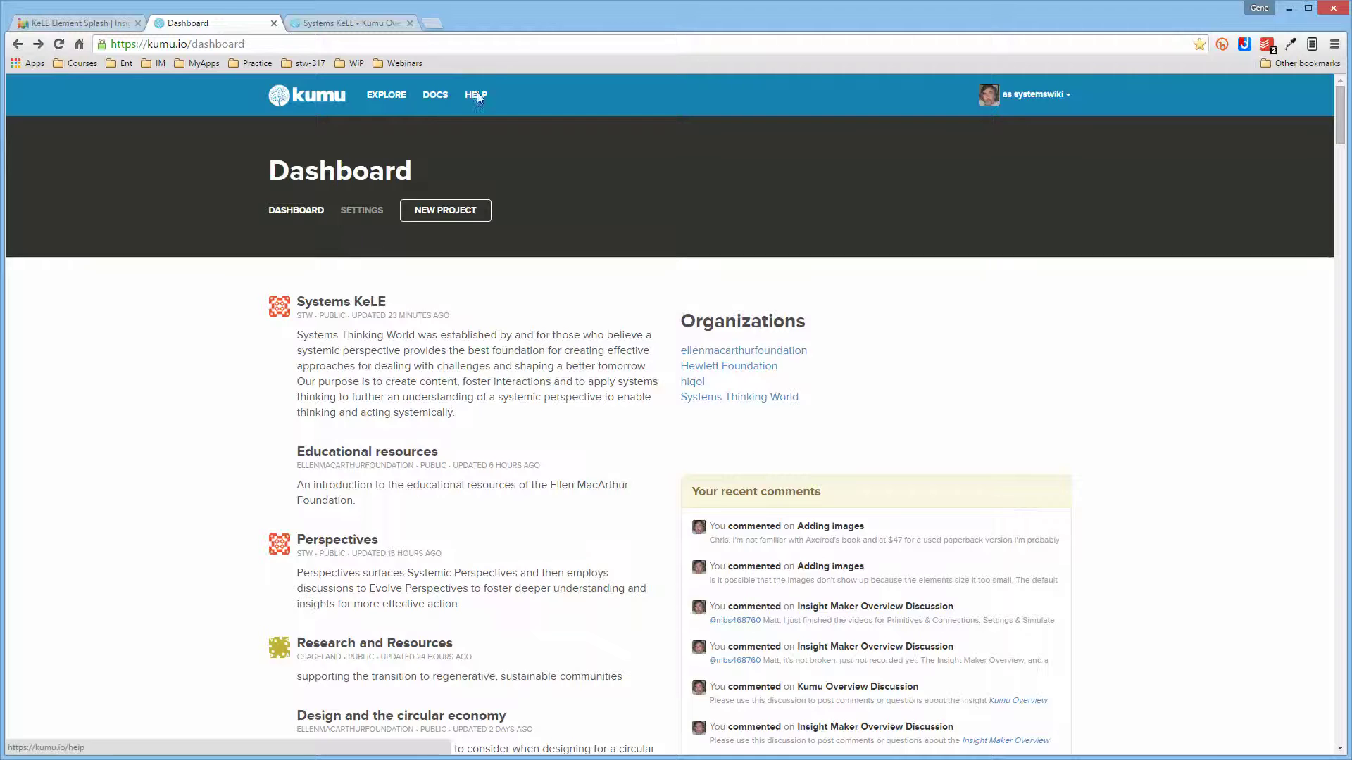
# Step: Open kumu.io/help and scroll through its email, Twitter and Slack support options
pyautogui.click(476, 93)
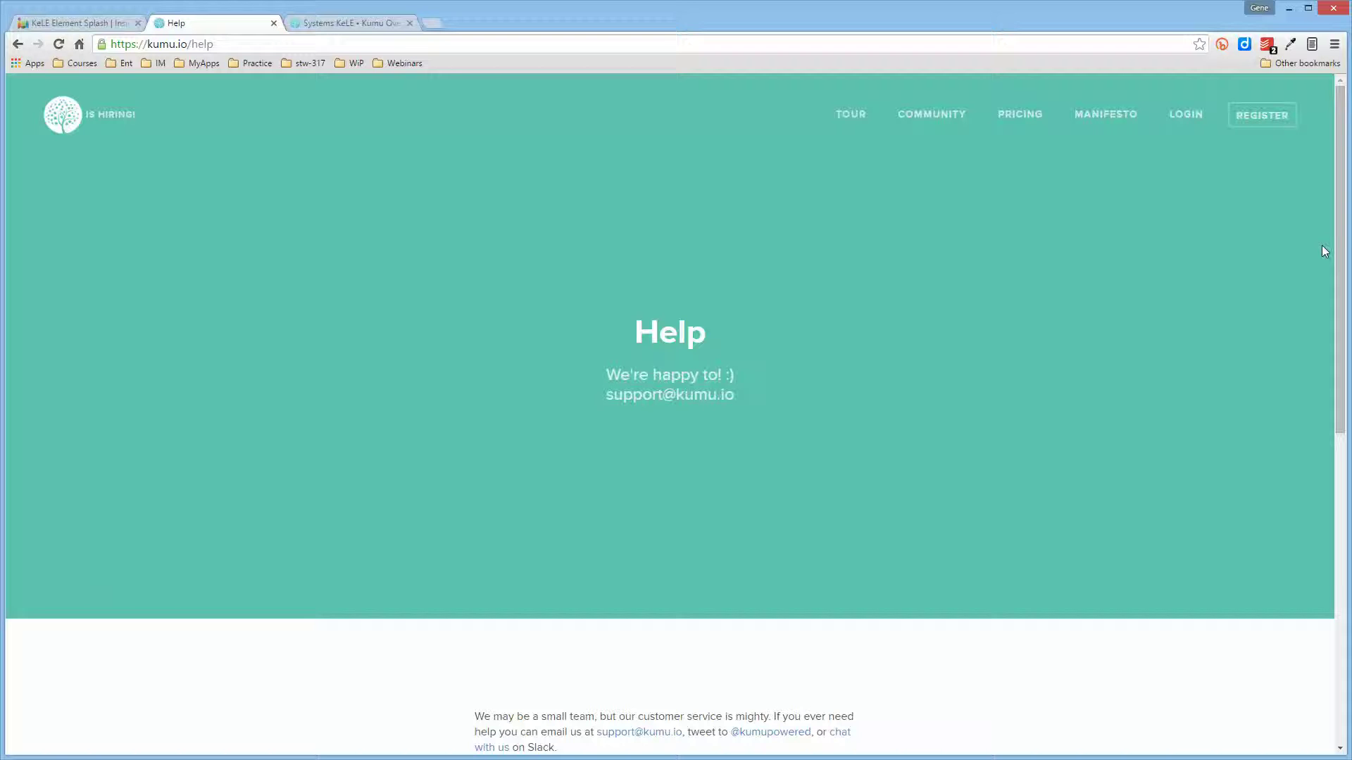
pyautogui.moveTo(1340, 256); pyautogui.dragTo(1331, 312)
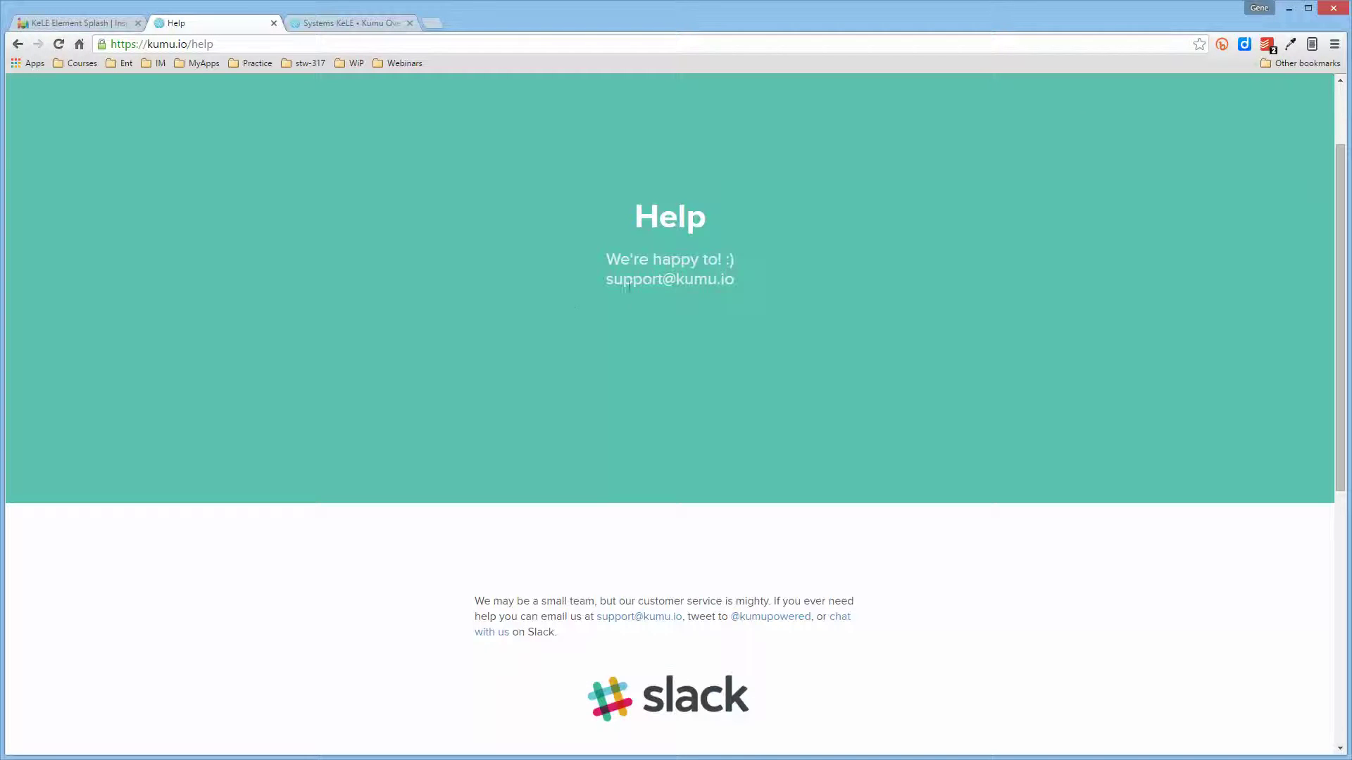
pyautogui.moveTo(1337, 301); pyautogui.dragTo(1287, 389)
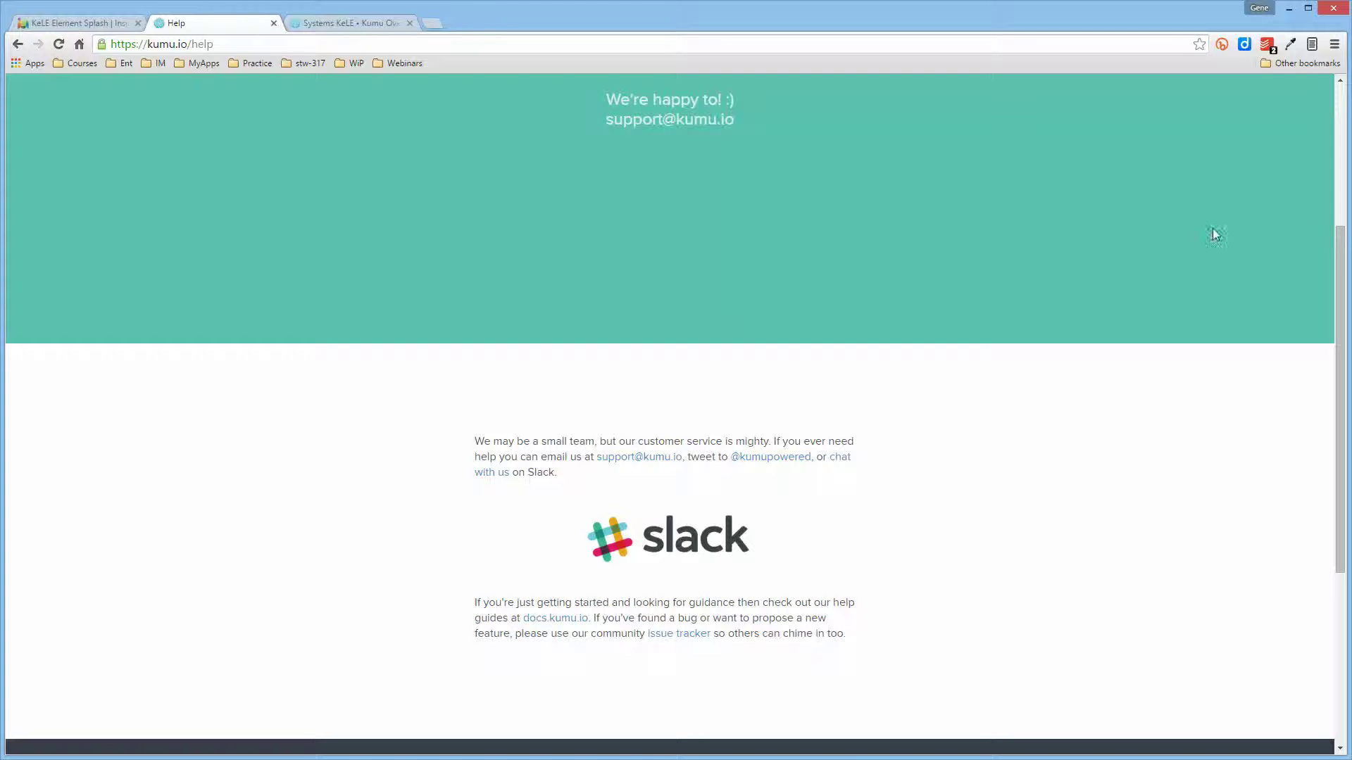
pyautogui.moveTo(1342, 276); pyautogui.dragTo(1295, 128)
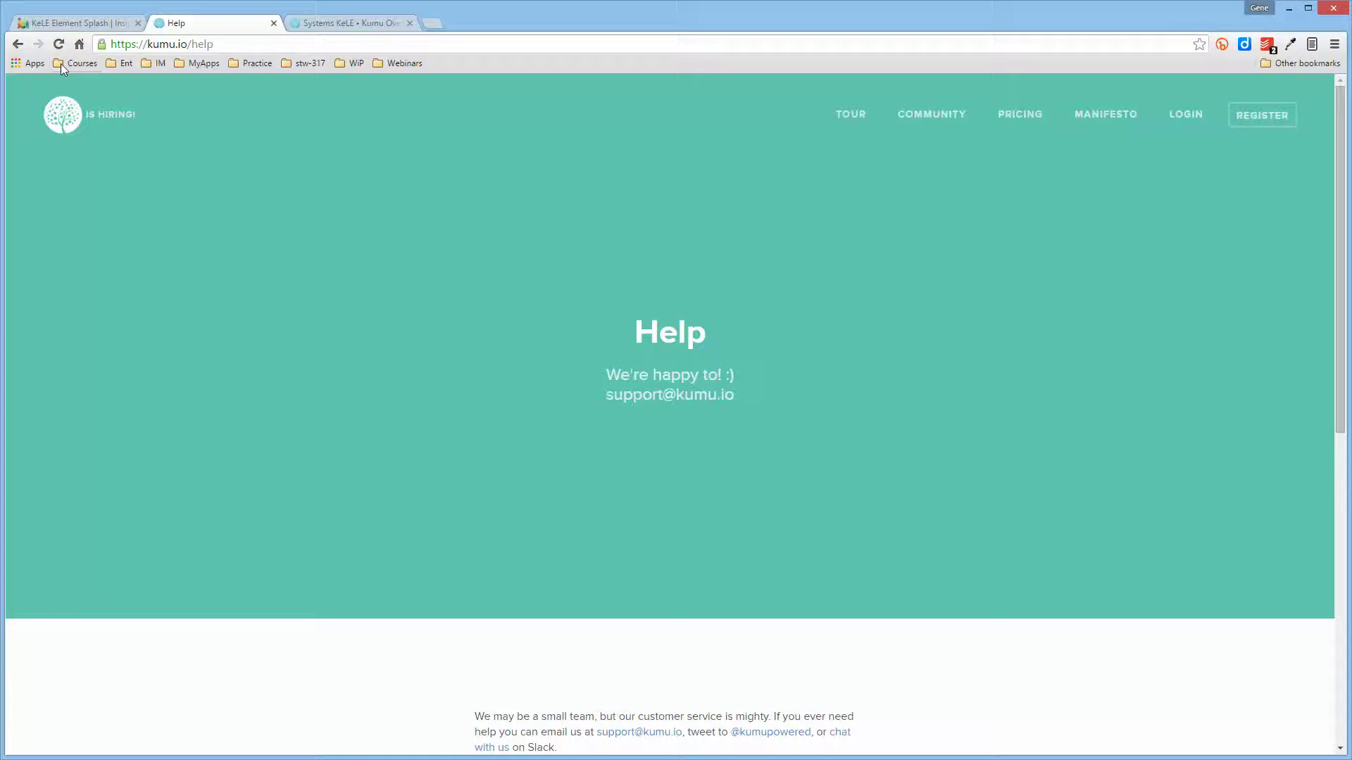
# Step: Return to the Dashboard, view the account and organization list, then dismiss it
pyautogui.click(1187, 113)
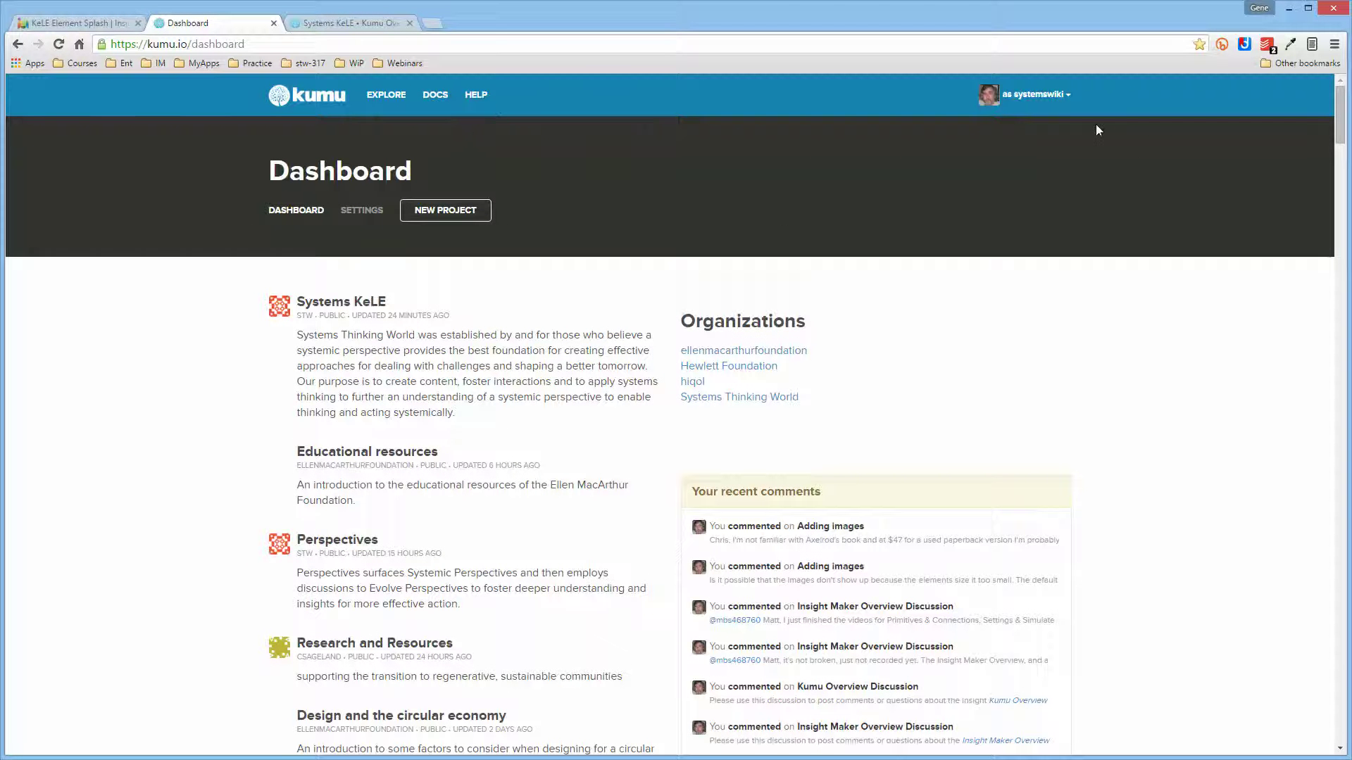
pyautogui.click(1063, 101)
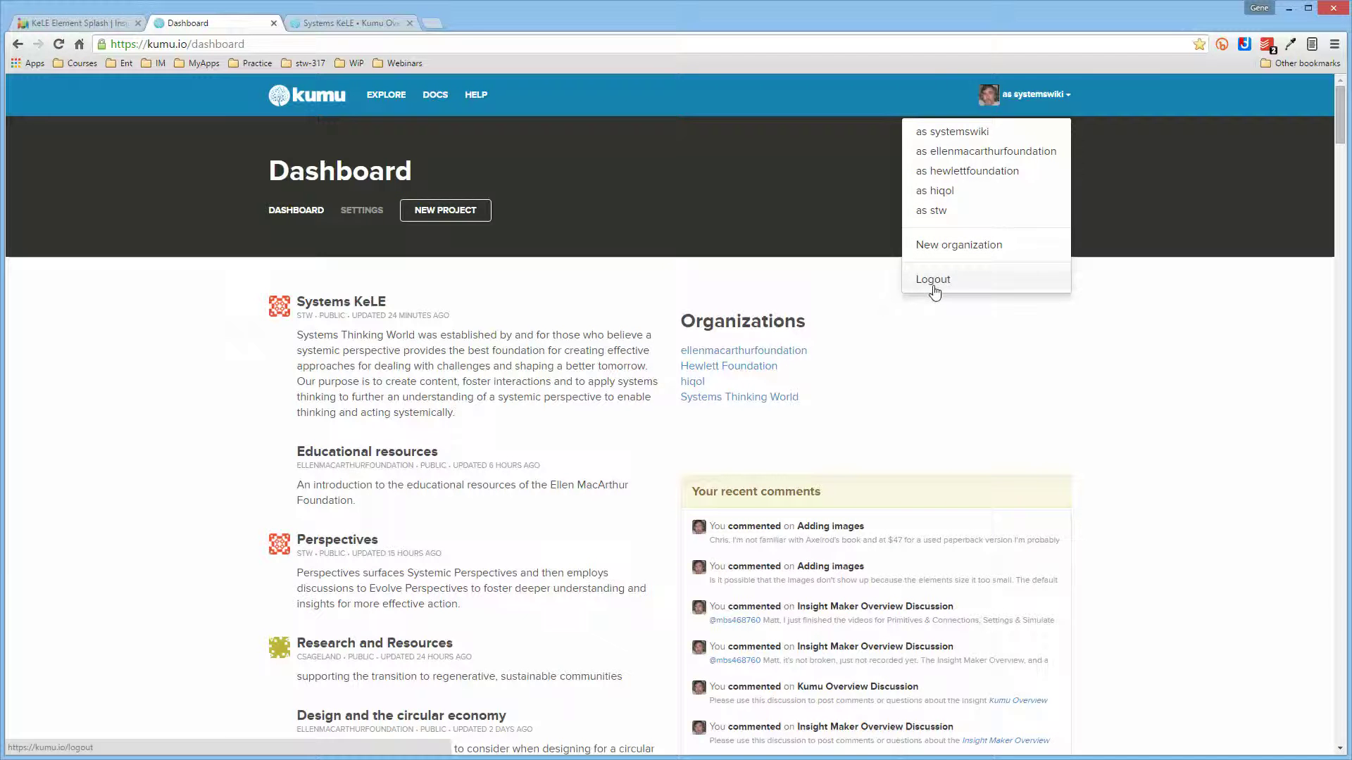
pyautogui.click(1198, 354)
pyautogui.click(296, 211)
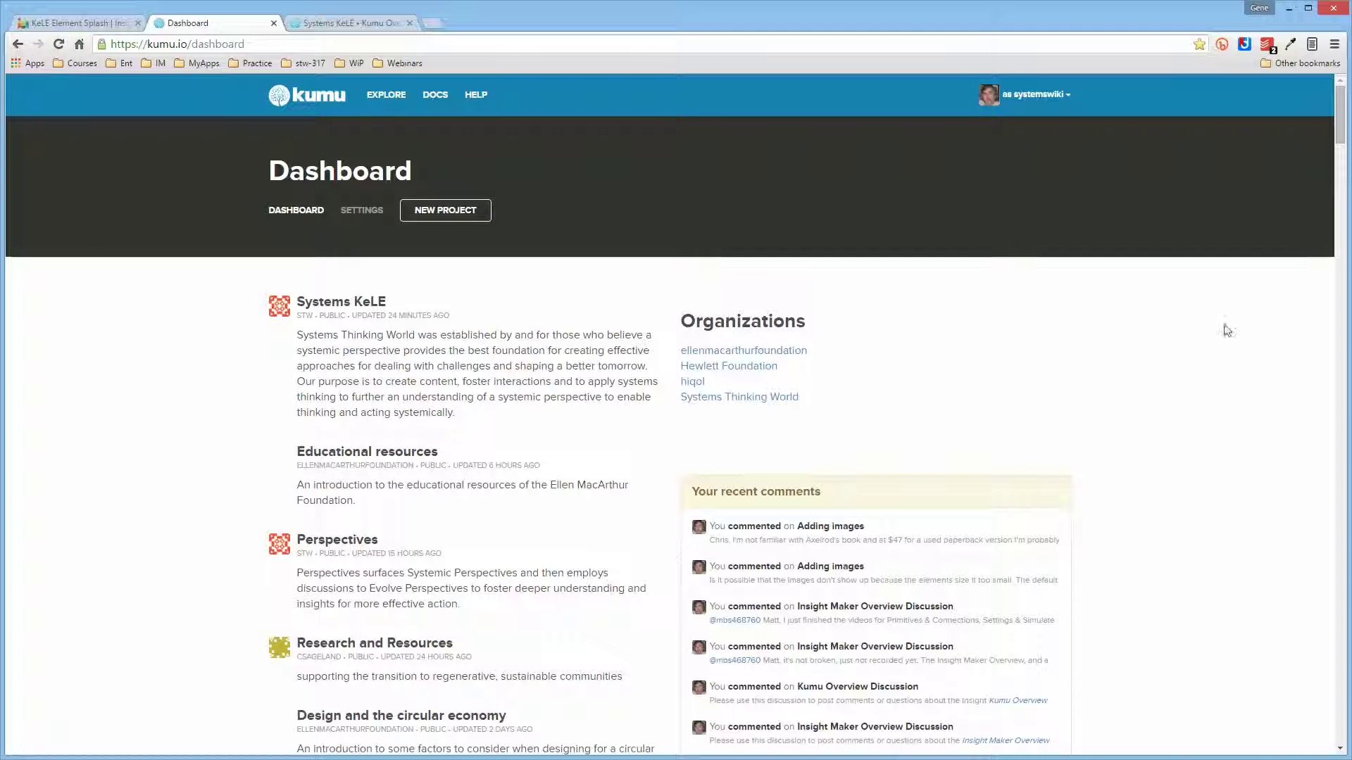
pyautogui.moveTo(1340, 134); pyautogui.dragTo(1340, 150)
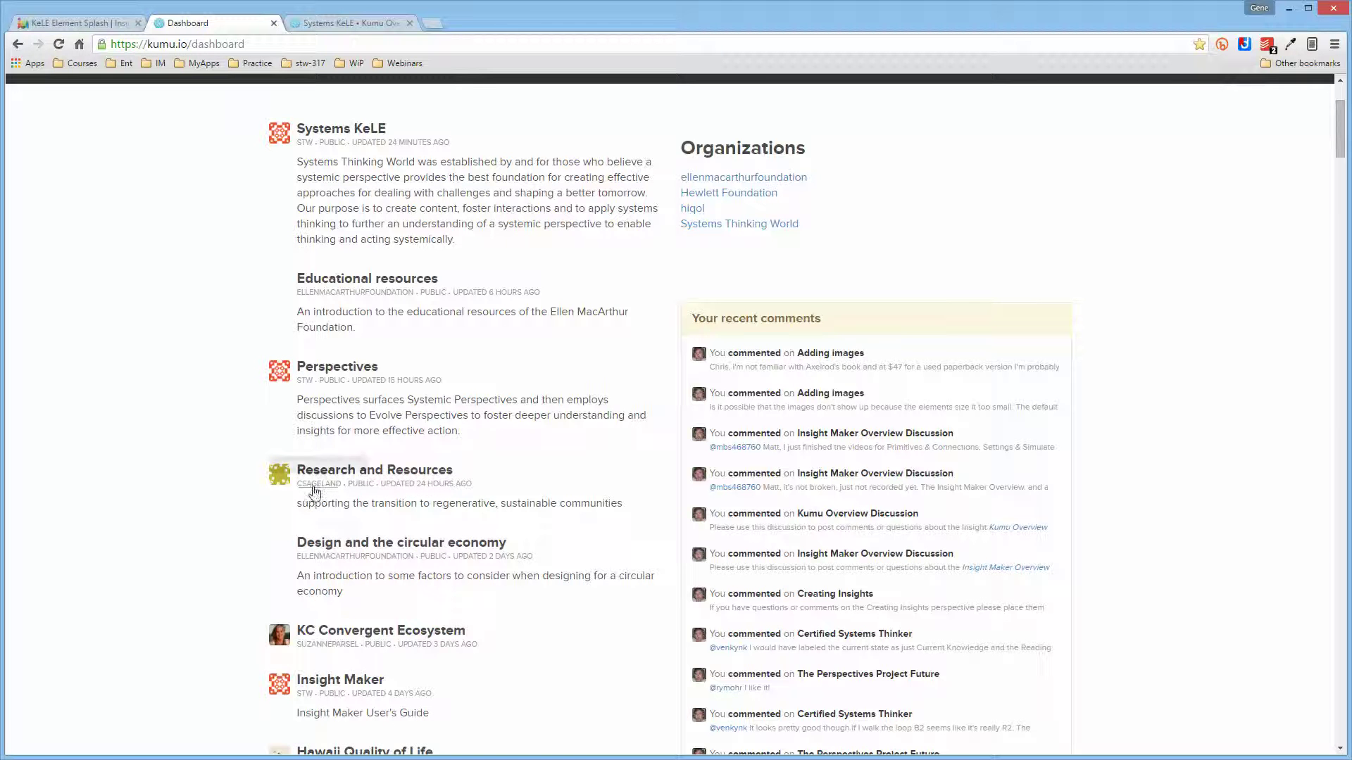
pyautogui.scroll(-1, 331, 535)
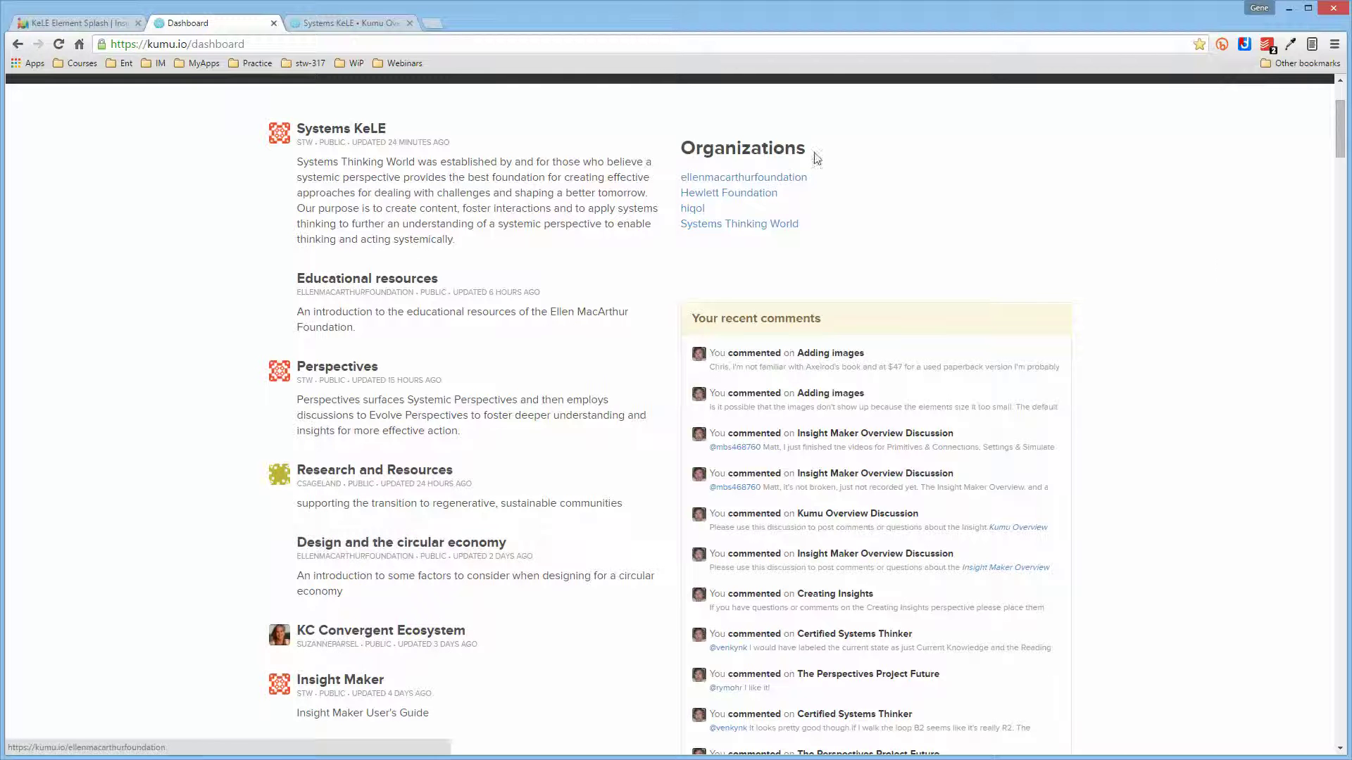
pyautogui.scroll(3, 1342, 127)
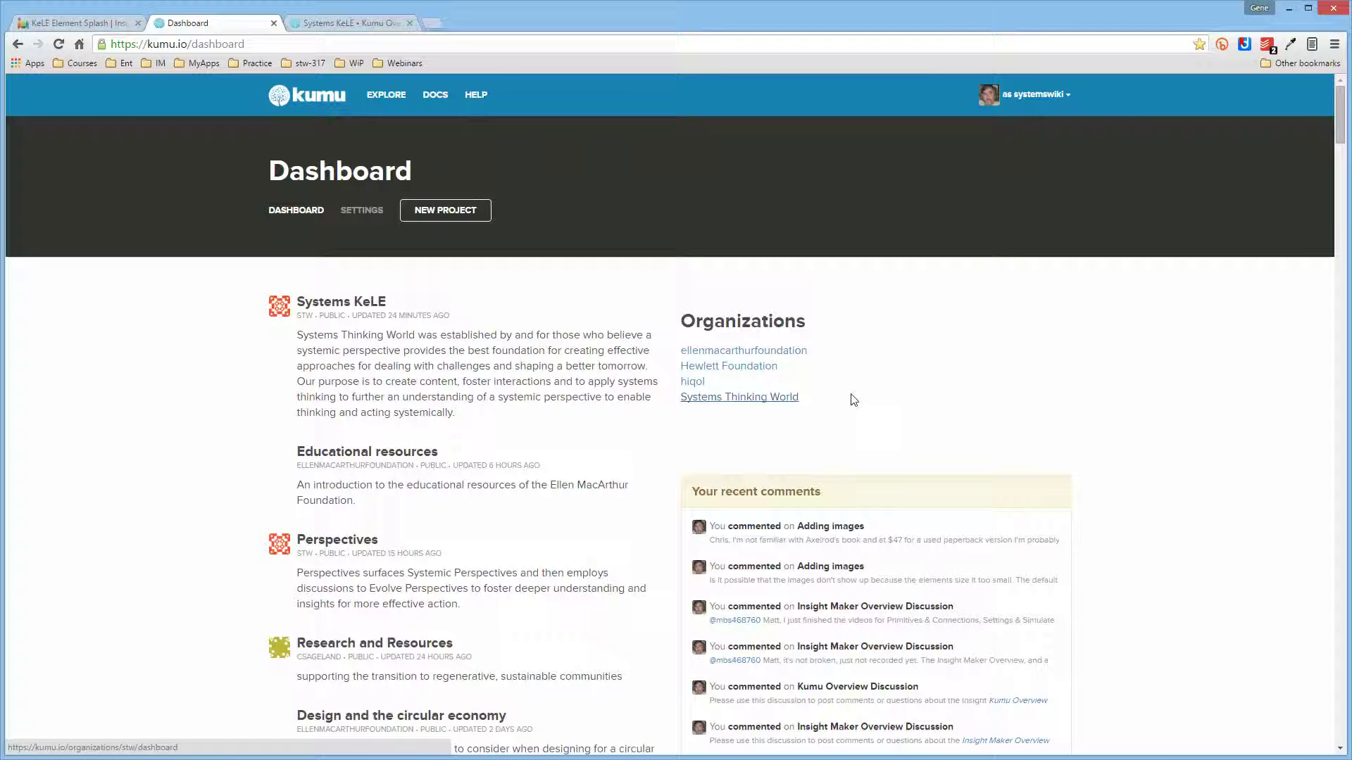
pyautogui.moveTo(1341, 119); pyautogui.dragTo(1341, 155)
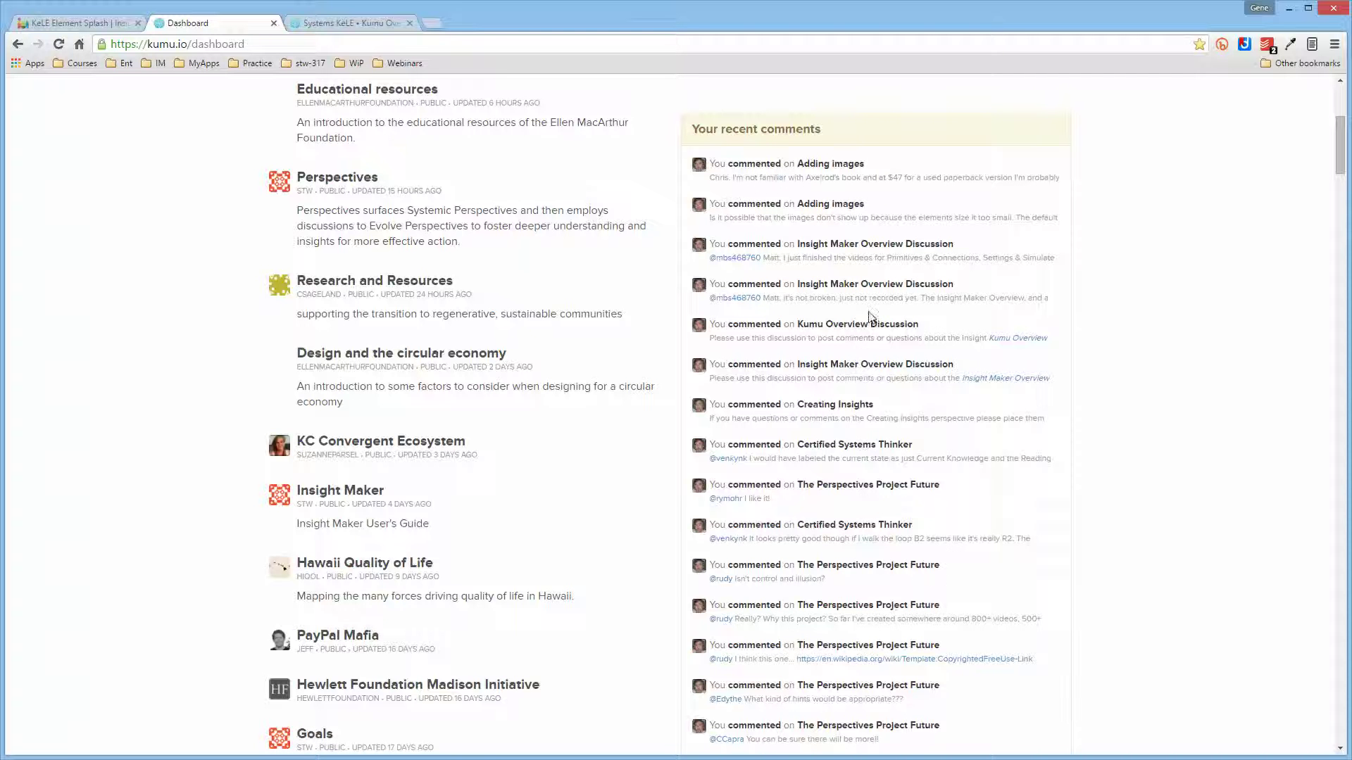
pyautogui.scroll(5, 1310, 173)
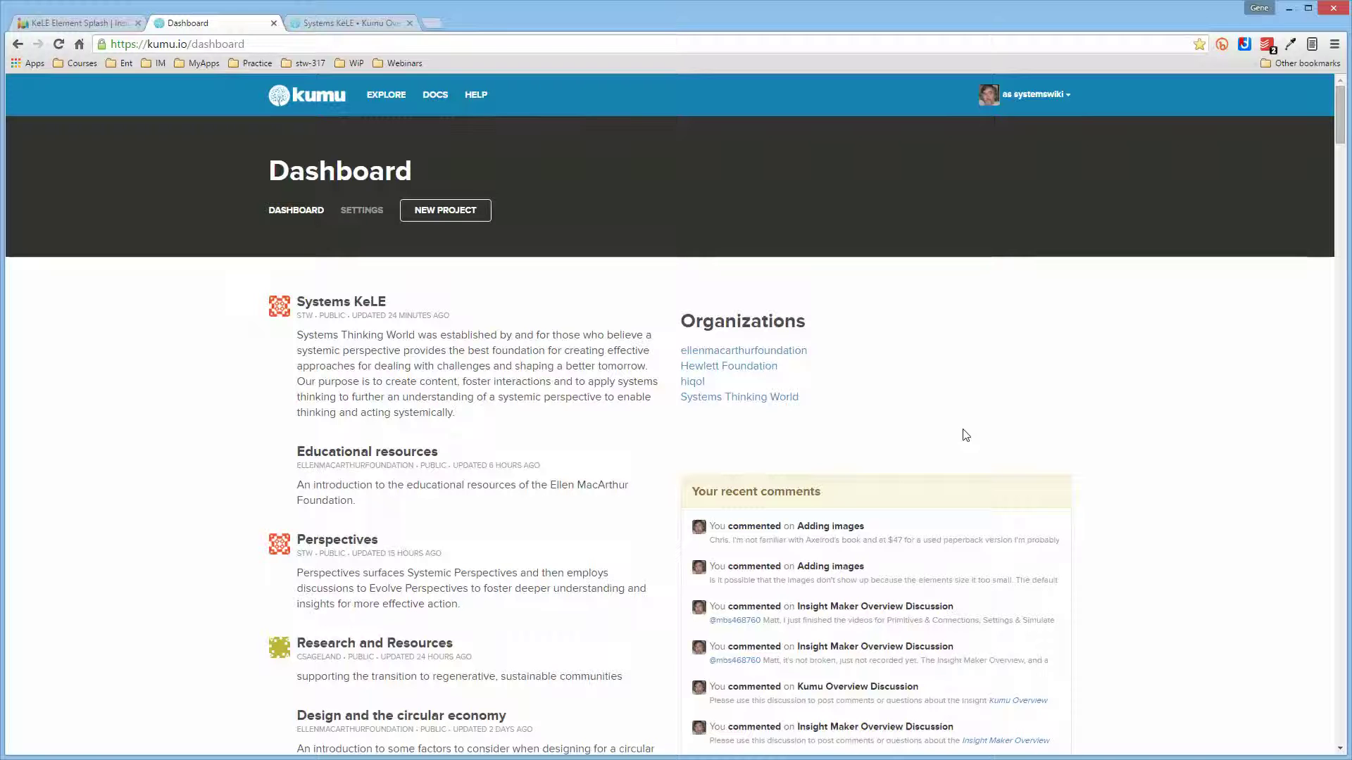
# Step: Open Settings and scroll through the profile, password, username, organization and account-deletion sections
pyautogui.click(369, 211)
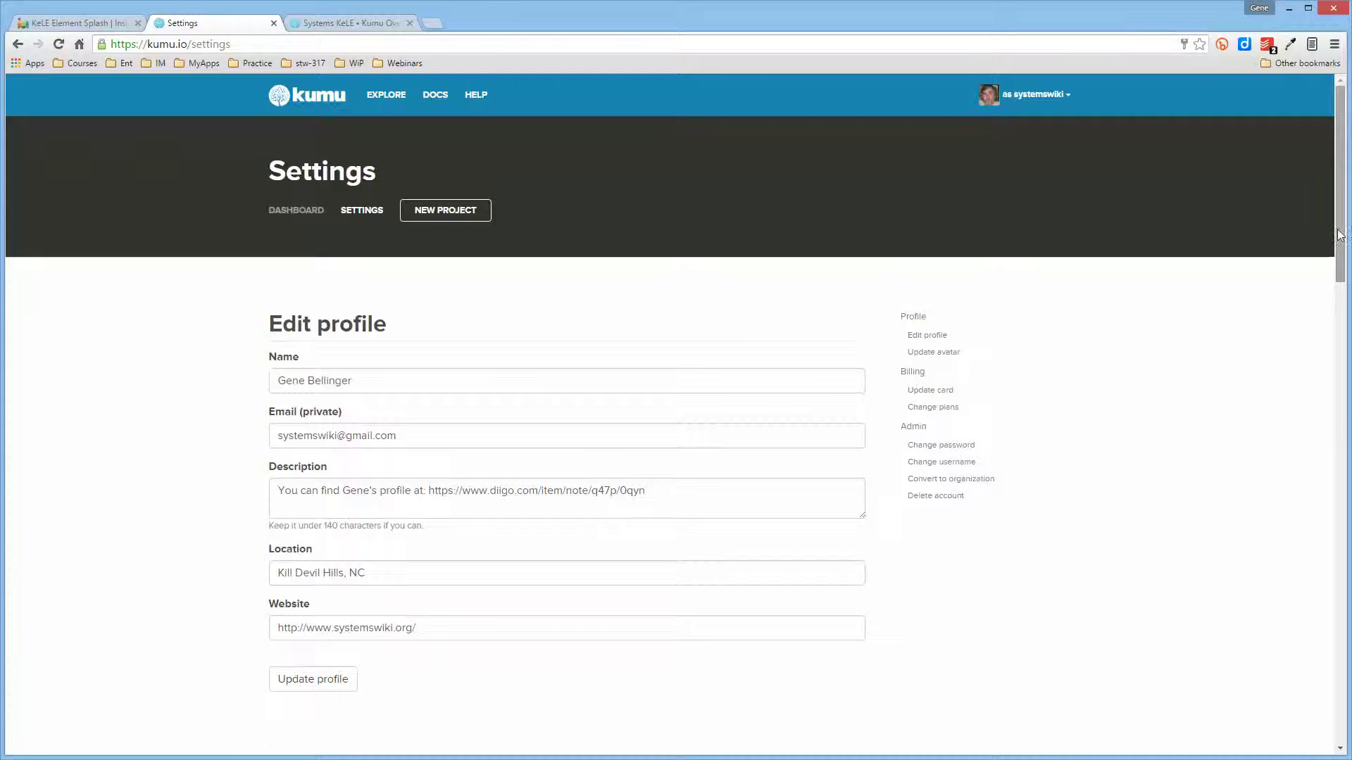
pyautogui.moveTo(1339, 236); pyautogui.dragTo(1340, 387)
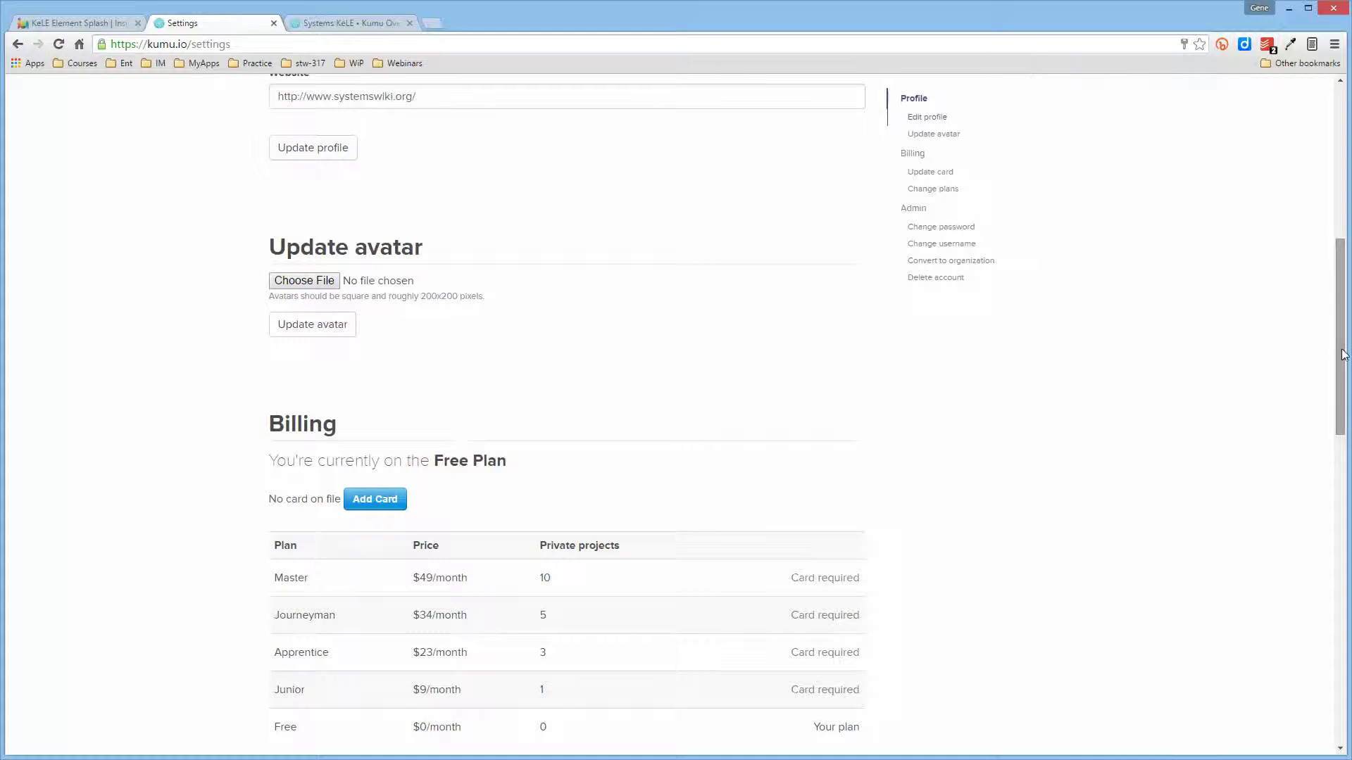
pyautogui.moveTo(1343, 354); pyautogui.dragTo(1343, 622)
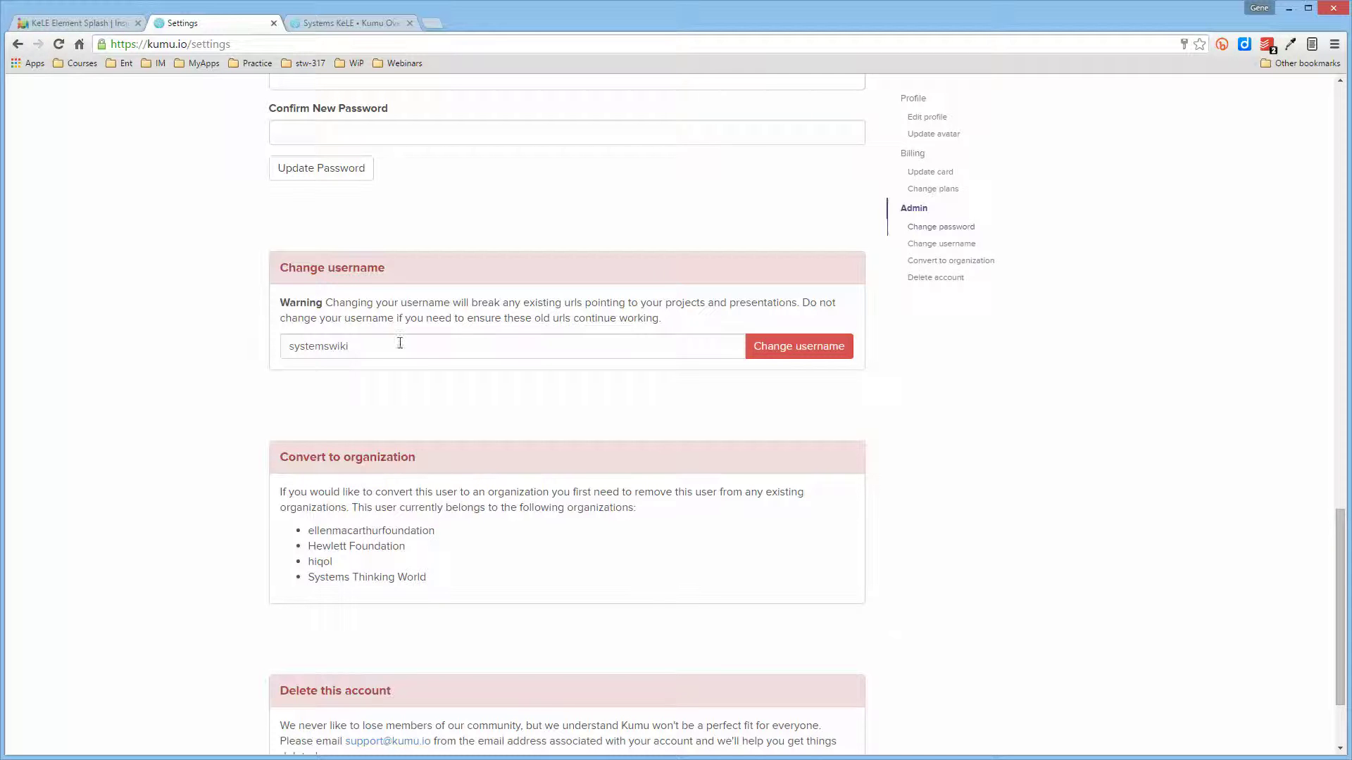
pyautogui.moveTo(1342, 566); pyautogui.dragTo(1342, 599)
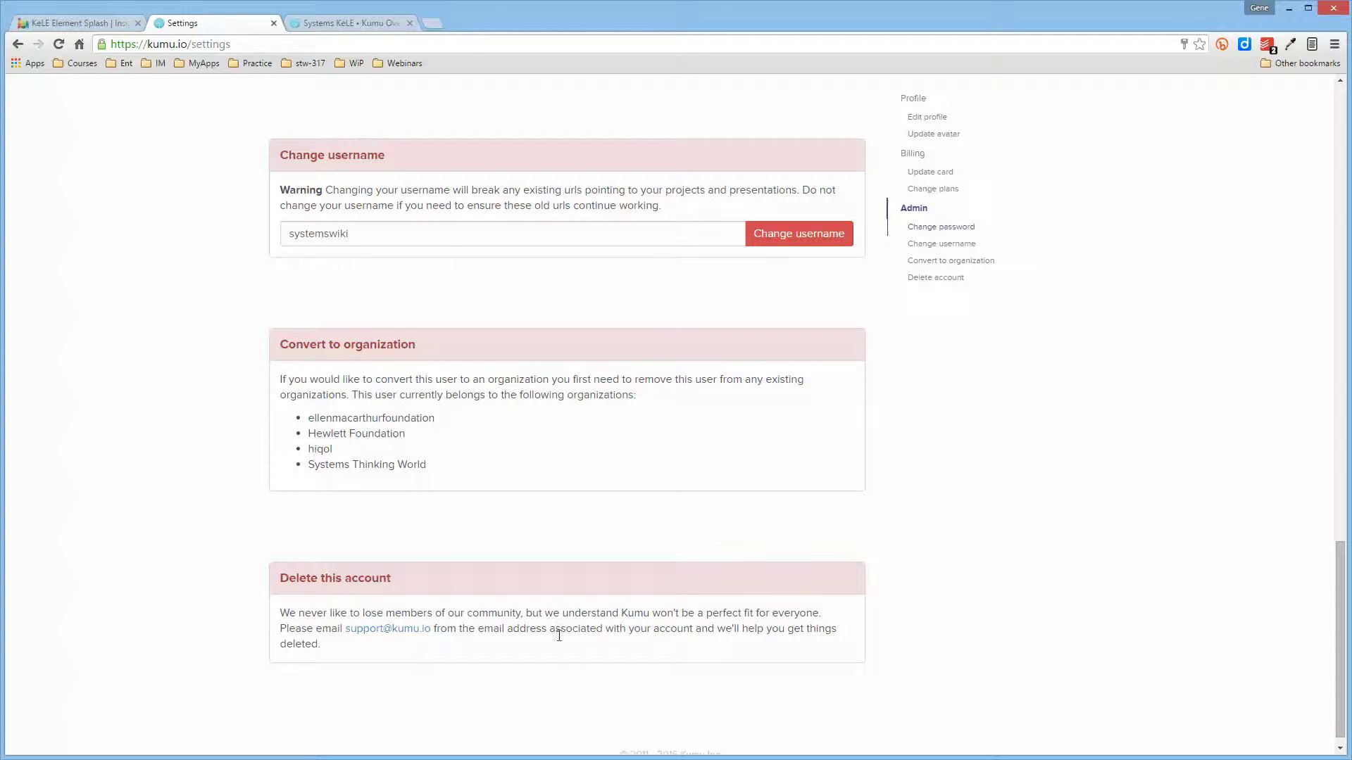
pyautogui.moveTo(1340, 581); pyautogui.dragTo(1330, 119)
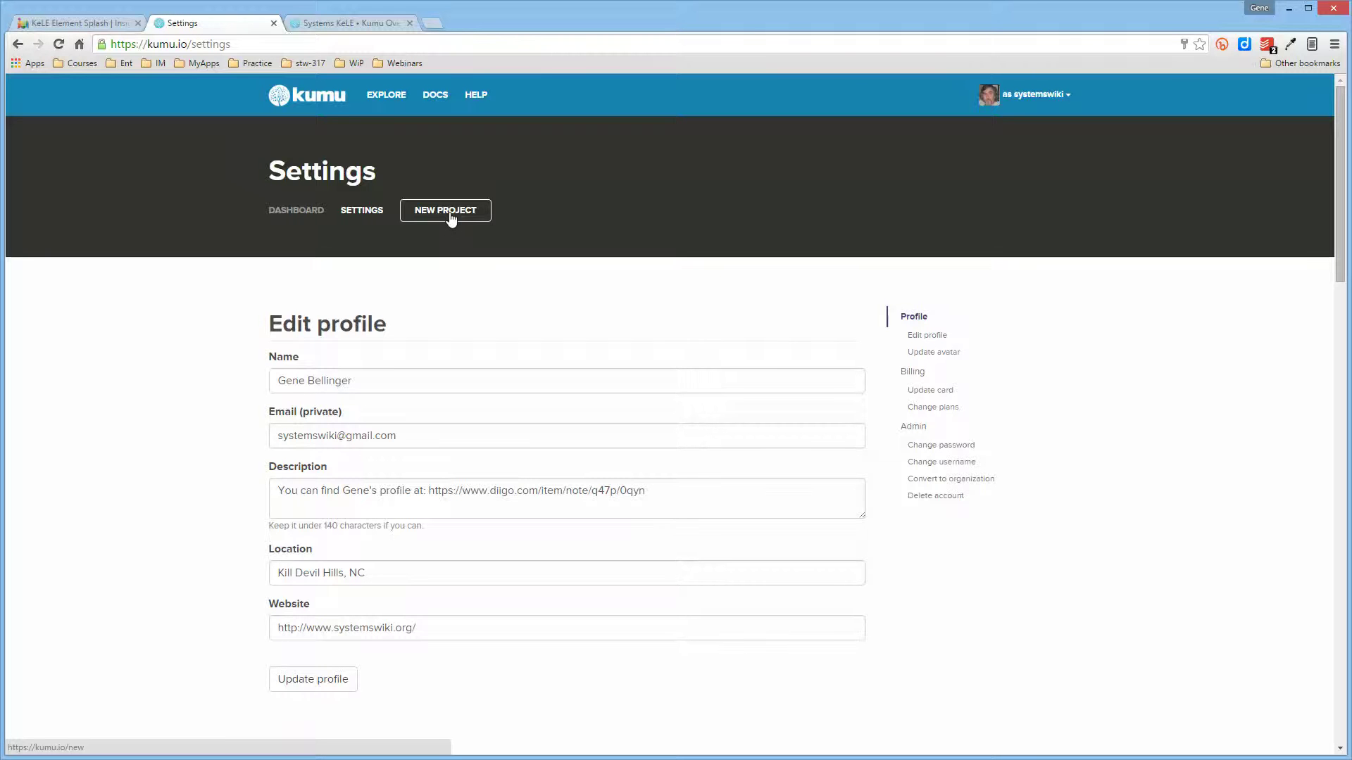
# Step: Show the Systems KeLE Kumu Overview map and deselect Create Account to reveal its description
pyautogui.click(347, 29)
pyautogui.click(558, 342)
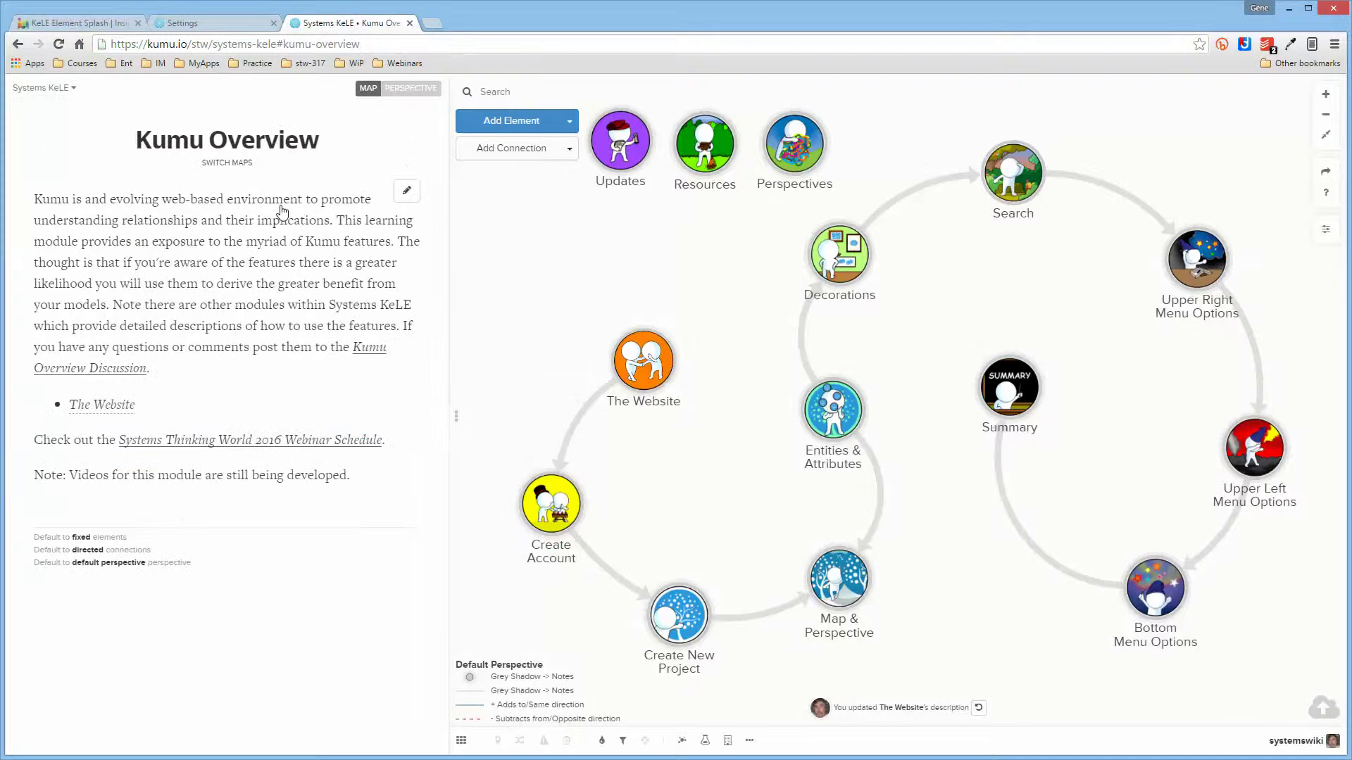